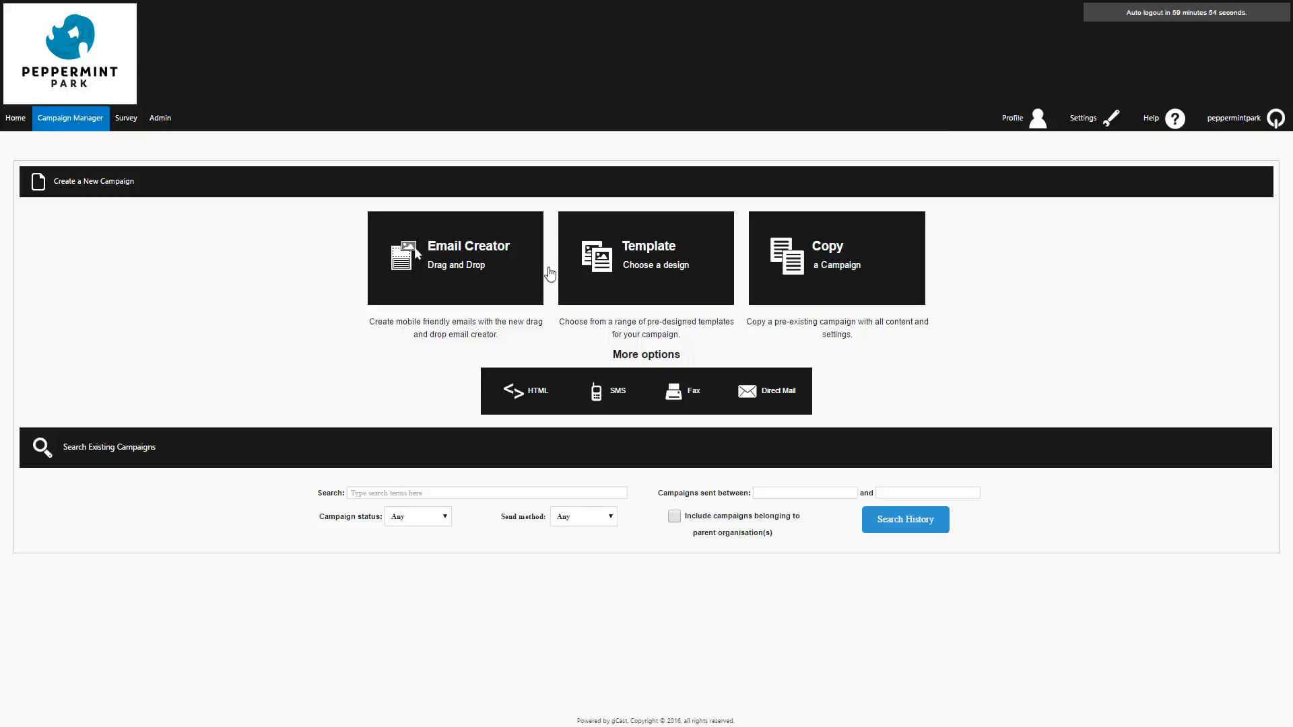
Step: Create a campaign from the "It's time to see you again" template in Peppermint Park's Time To See You category
click(645, 270)
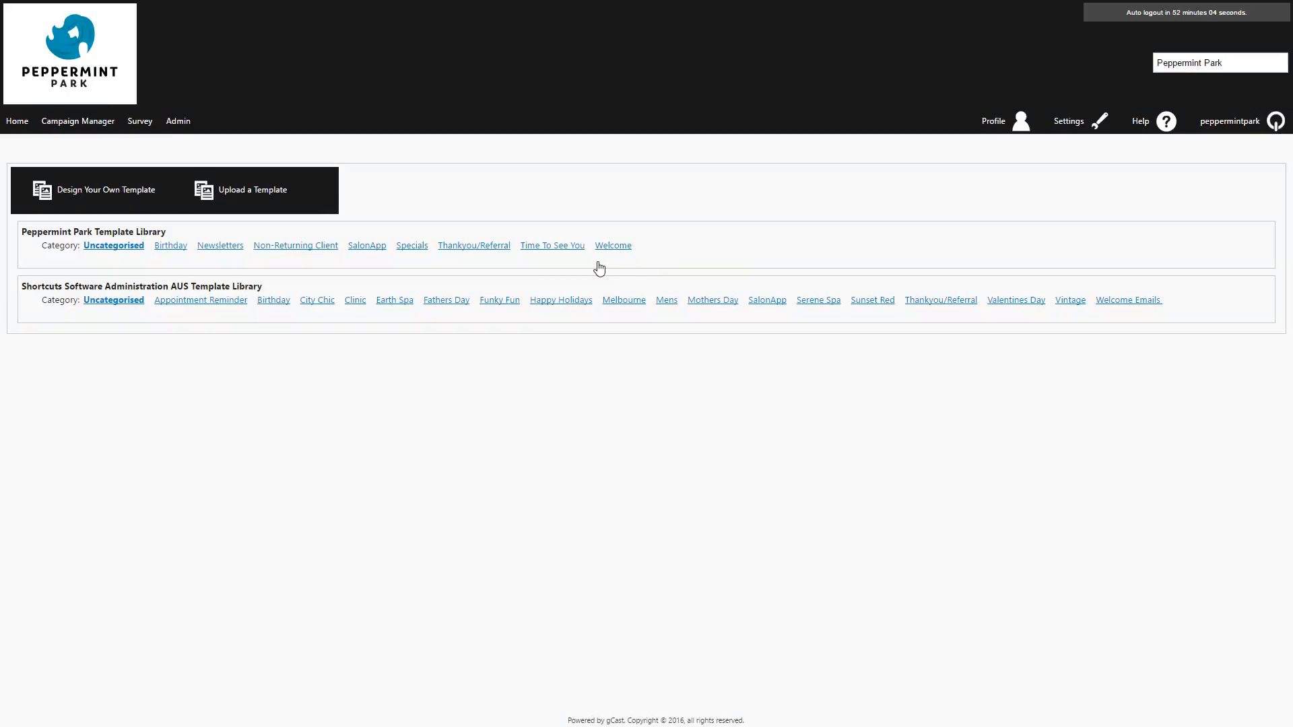
click(551, 248)
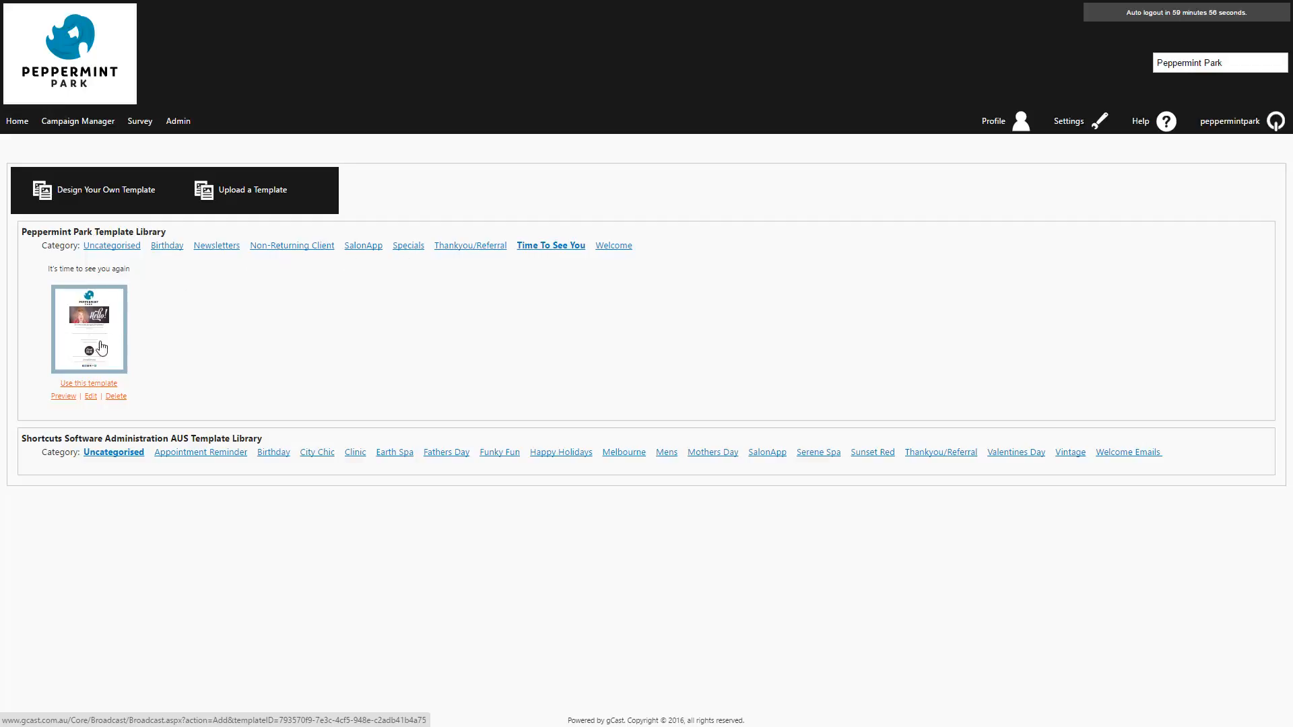
click(88, 383)
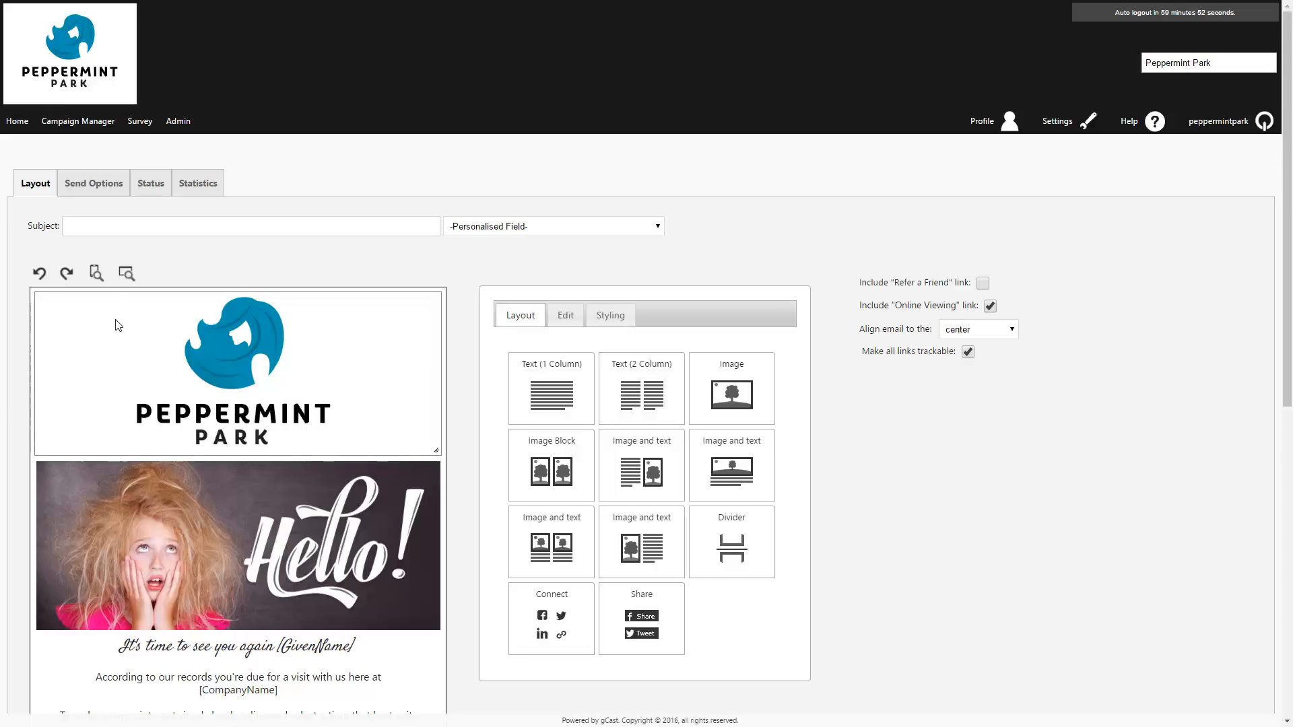
Step: Set the email subject to "It's time to see you again" followed by the personalised field [GivenName]
click(121, 230)
text(It's time to se)
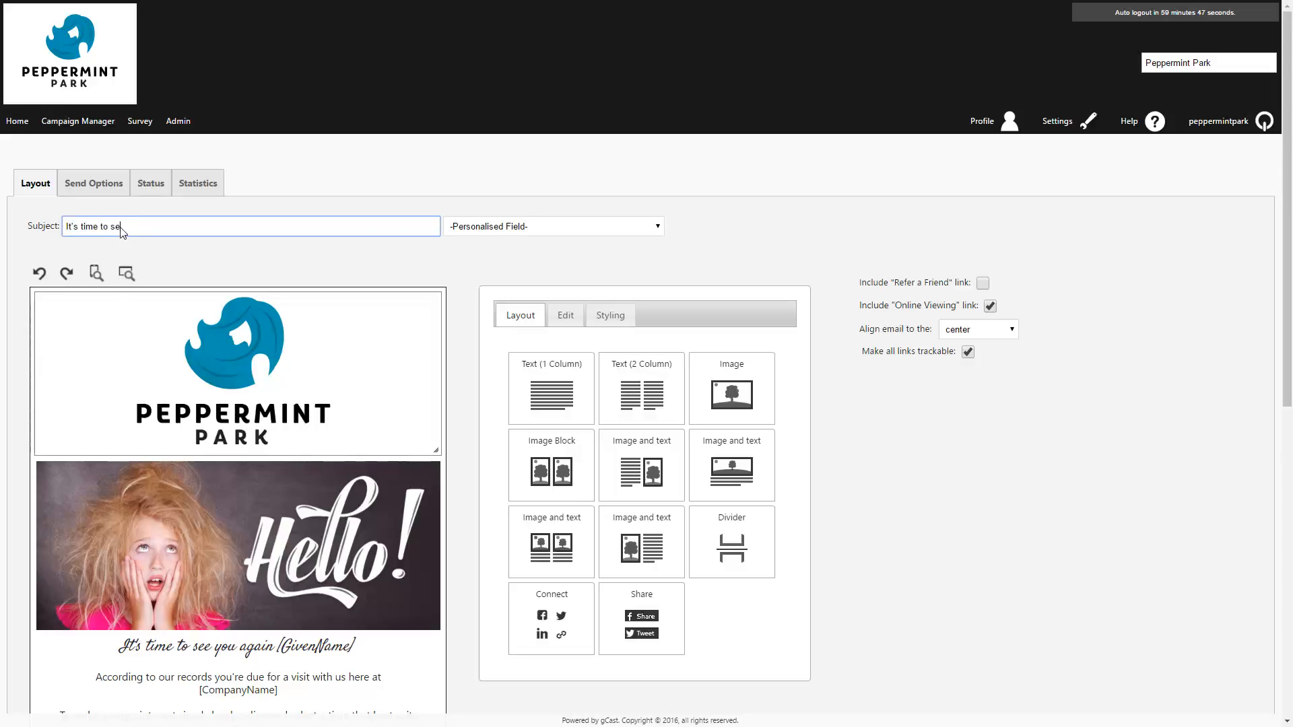
text(e you again)
click(549, 227)
click(492, 277)
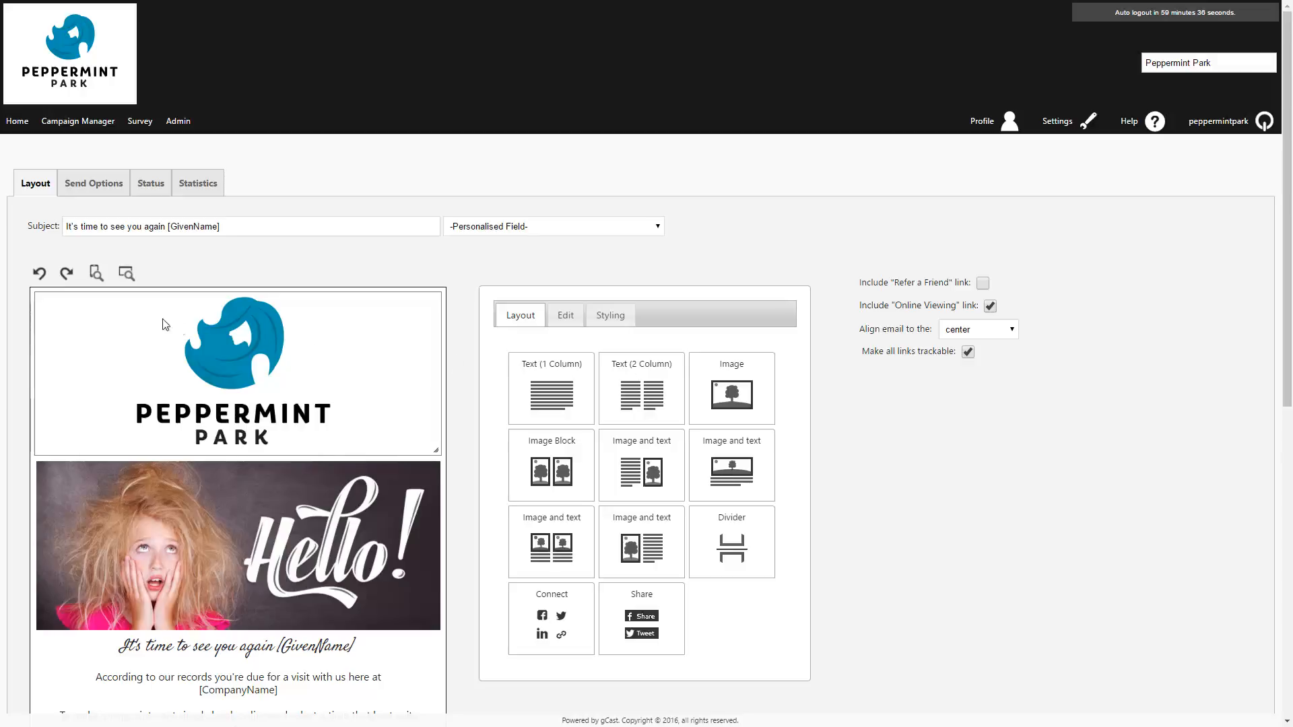
Step: Preview the email in the mobile view and in the desktop/webmail view
click(95, 273)
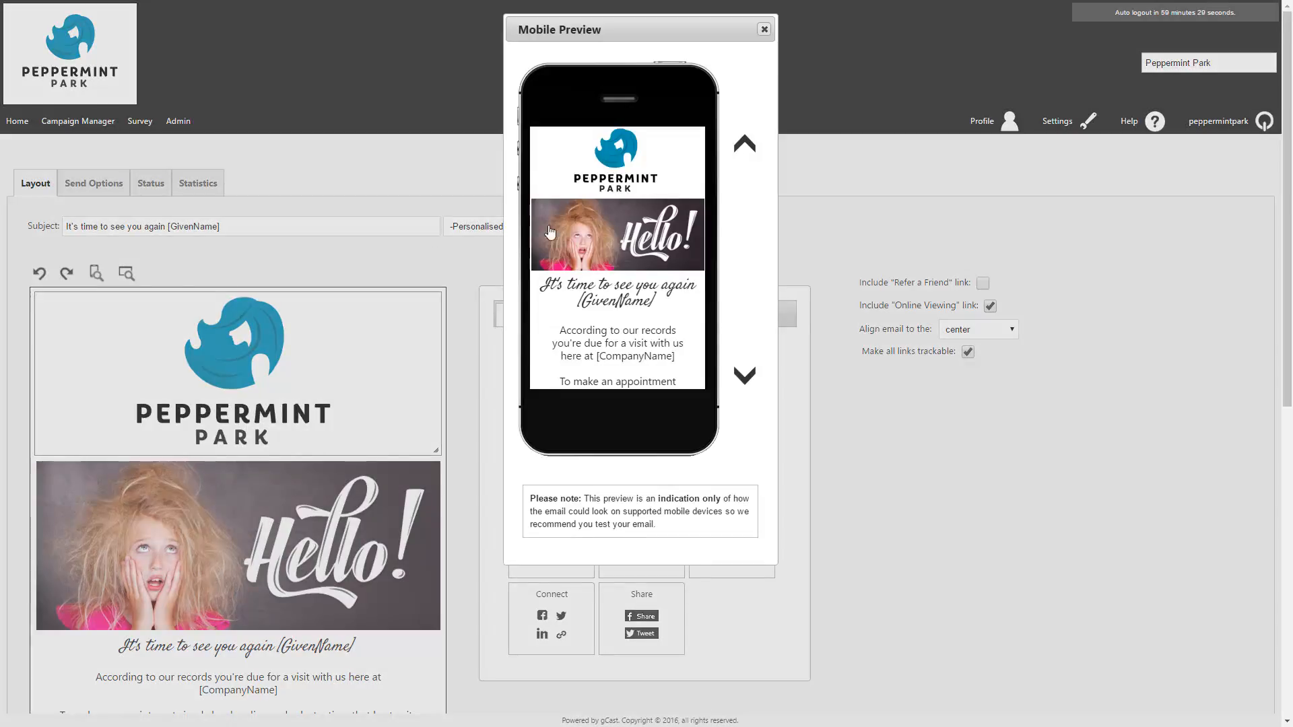
click(764, 29)
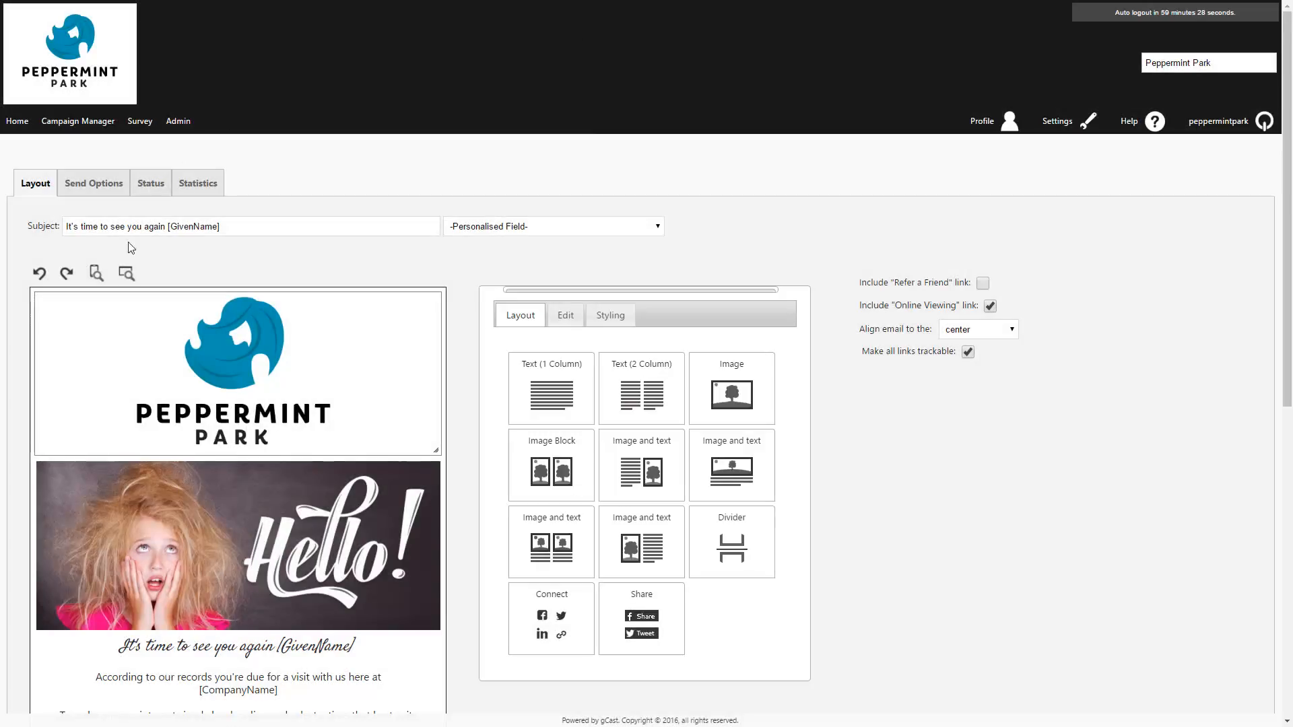
click(126, 274)
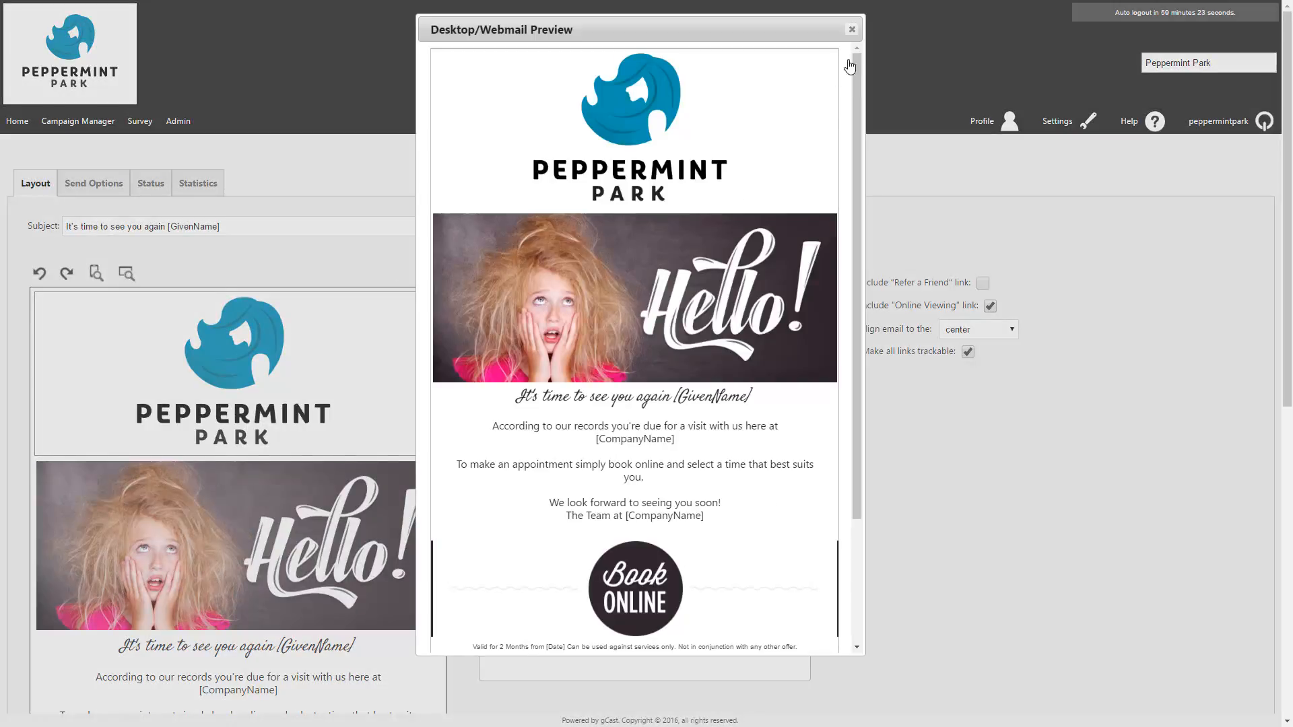
click(851, 29)
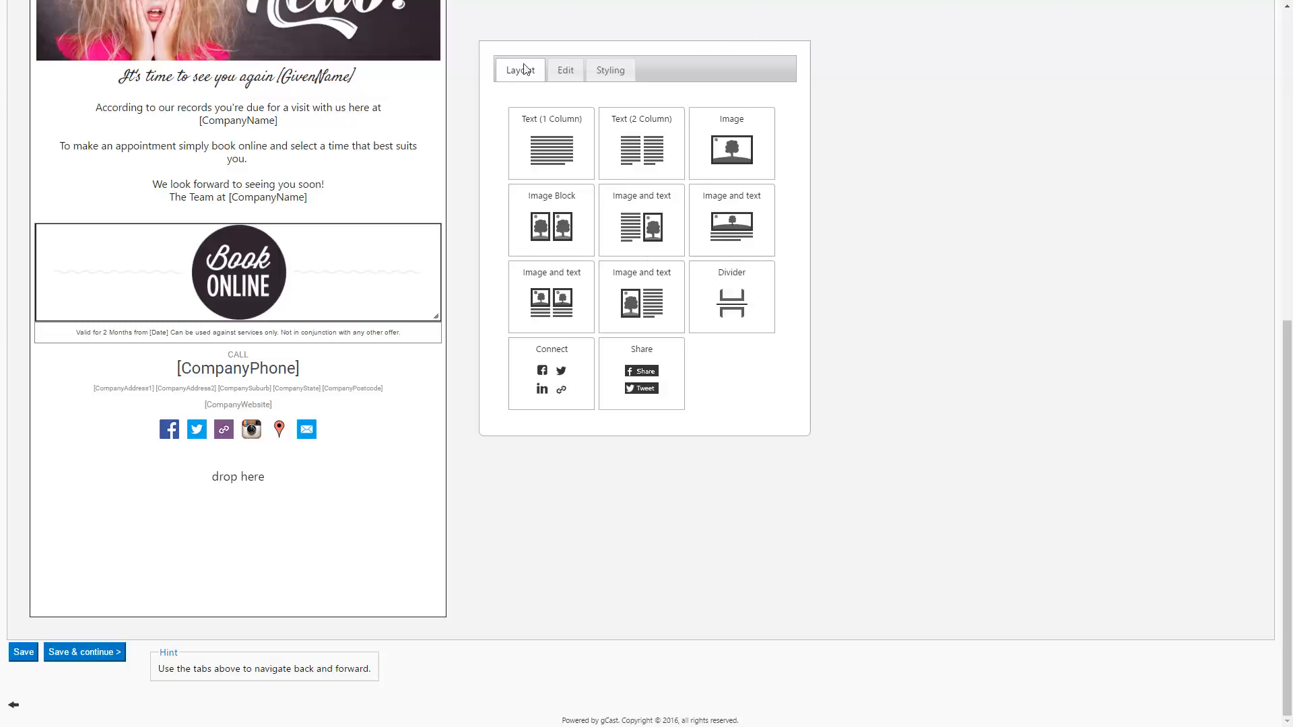
Step: Save the layout, continue to the send options and shorten the campaign name to "It's time to see you again"
click(80, 653)
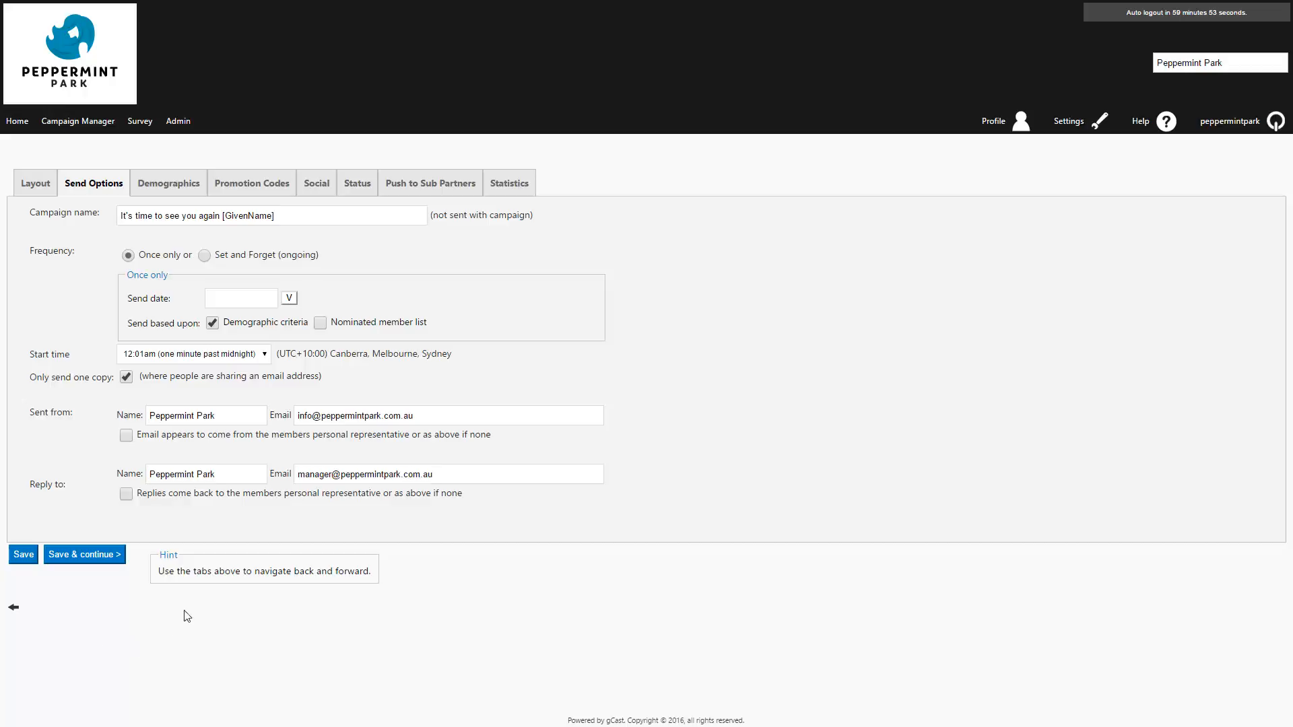
click(289, 222)
key(BackSpace)
key(BackSpace)
key(BackSpace)
key(BackSpace)
key(BackSpace)
key(BackSpace)
key(BackSpace)
key(BackSpace)
key(BackSpace)
key(BackSpace)
key(BackSpace)
Step: Make the campaign Set and Forget (ongoing), sent 6 weeks after the actual date of the client's last visit
click(204, 255)
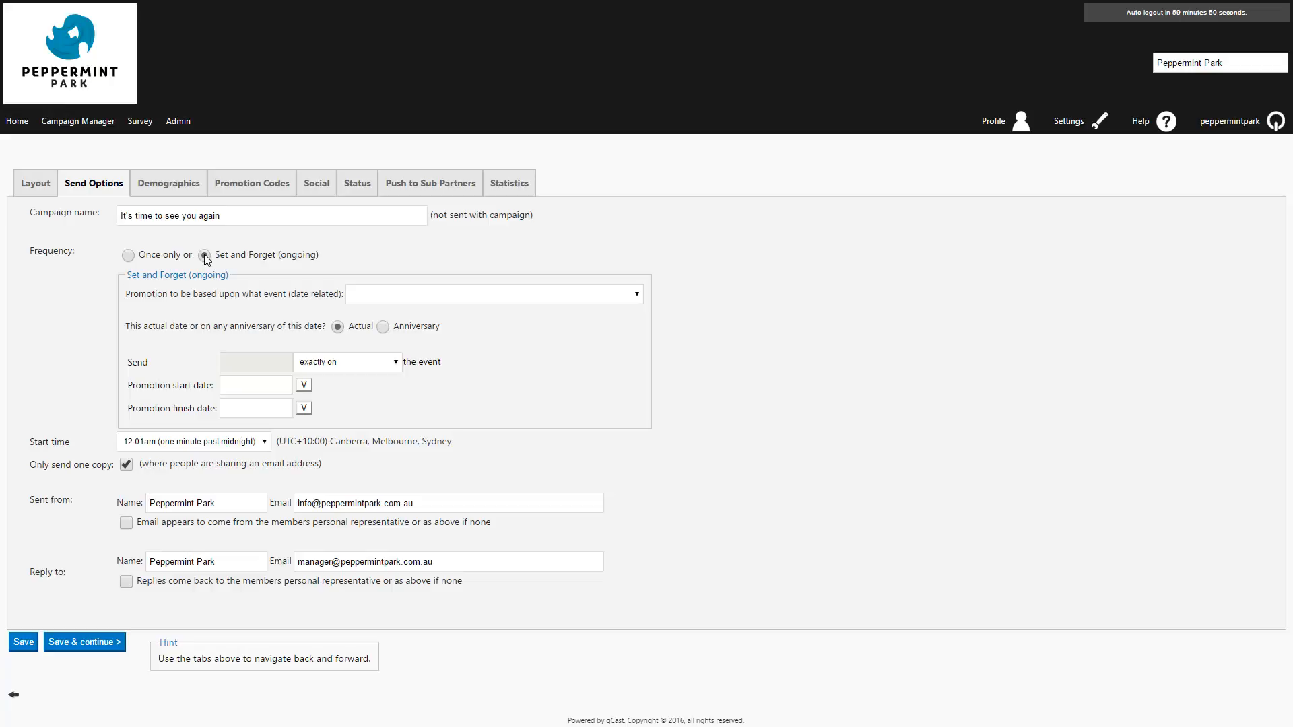
click(441, 297)
click(517, 372)
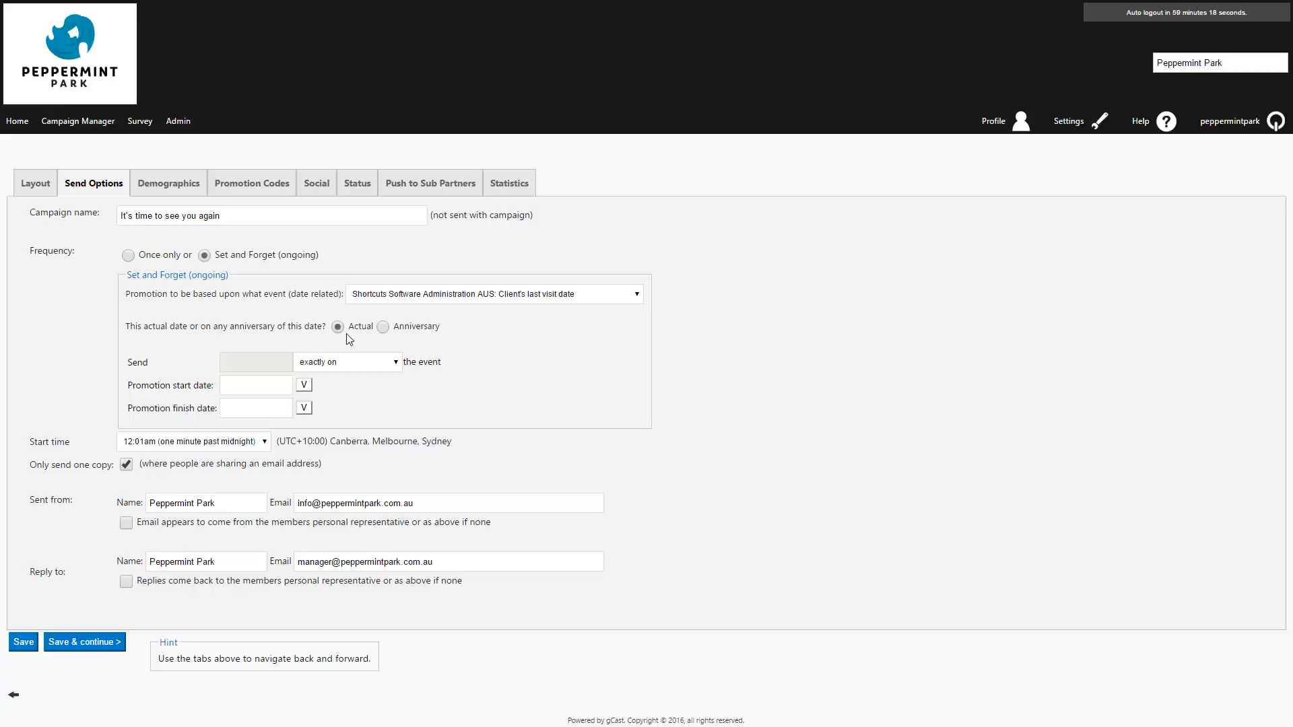
click(369, 364)
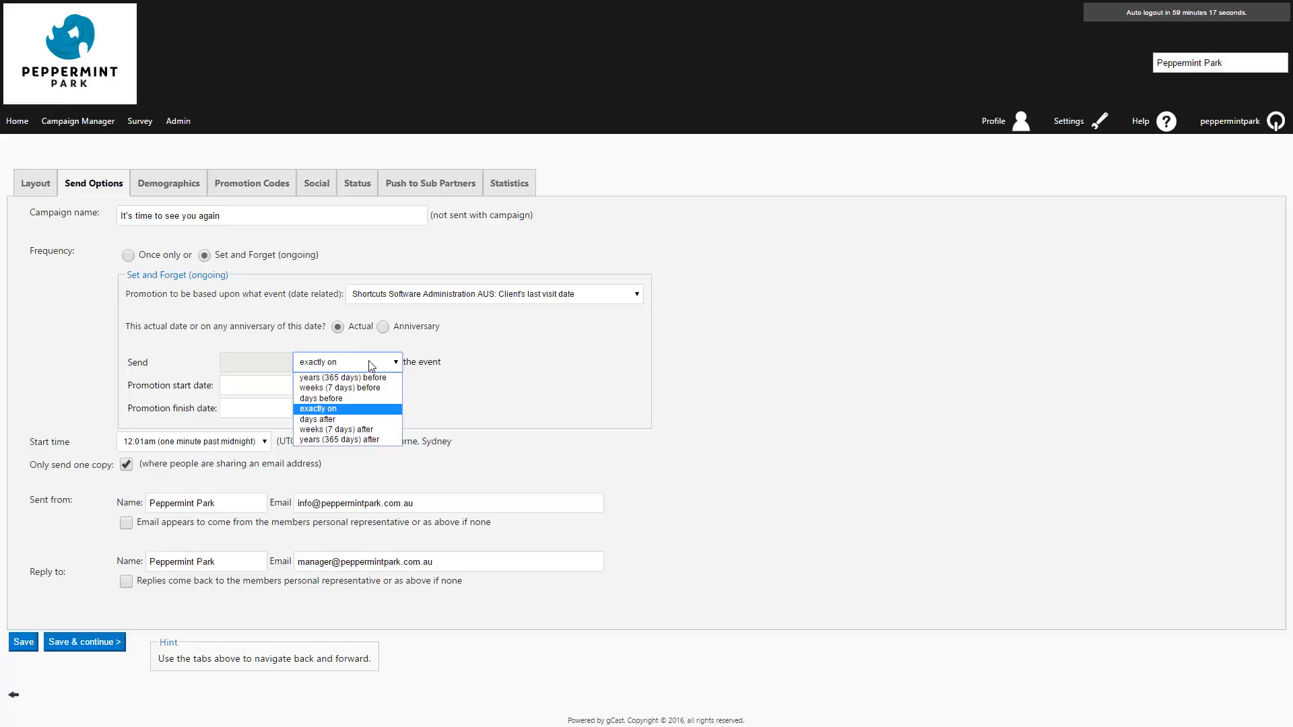
click(372, 429)
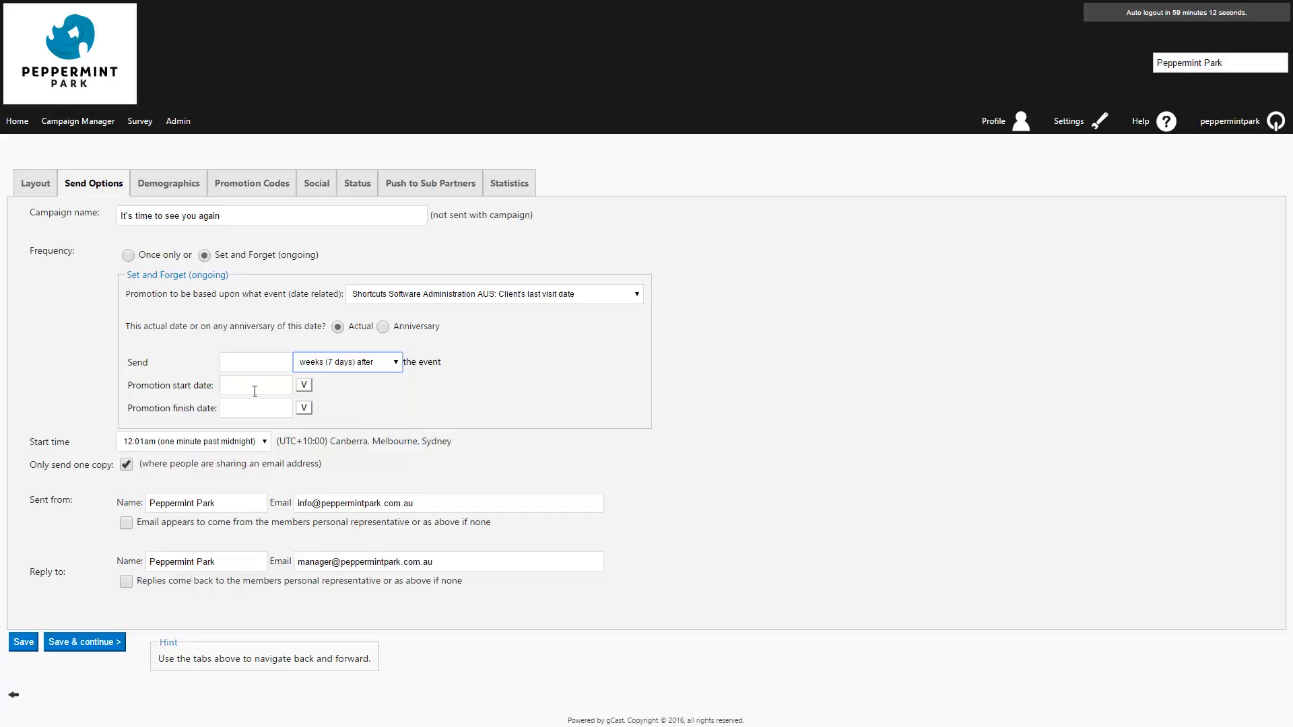
click(246, 364)
text(6)
Step: Set the promotion start date to 08/Sep/2016 and the finish date to 30/Sep/2025
click(303, 385)
click(288, 483)
click(304, 408)
click(324, 448)
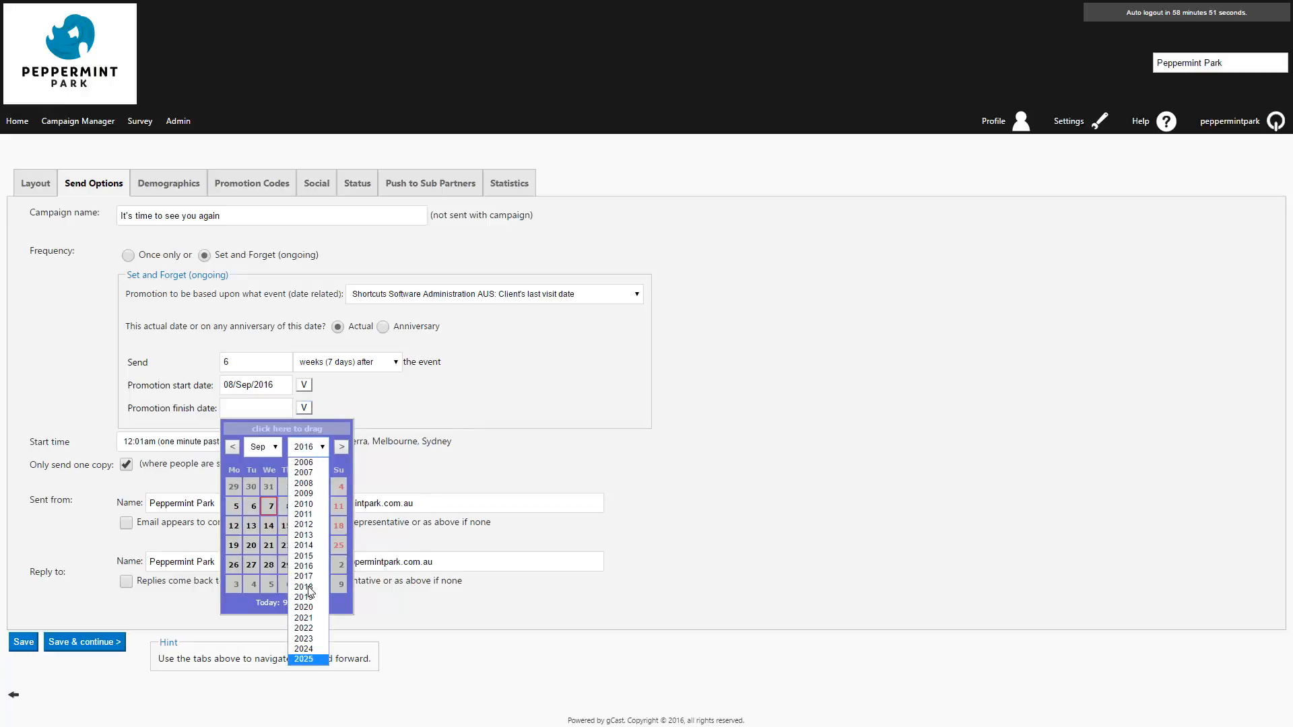
click(311, 662)
click(252, 565)
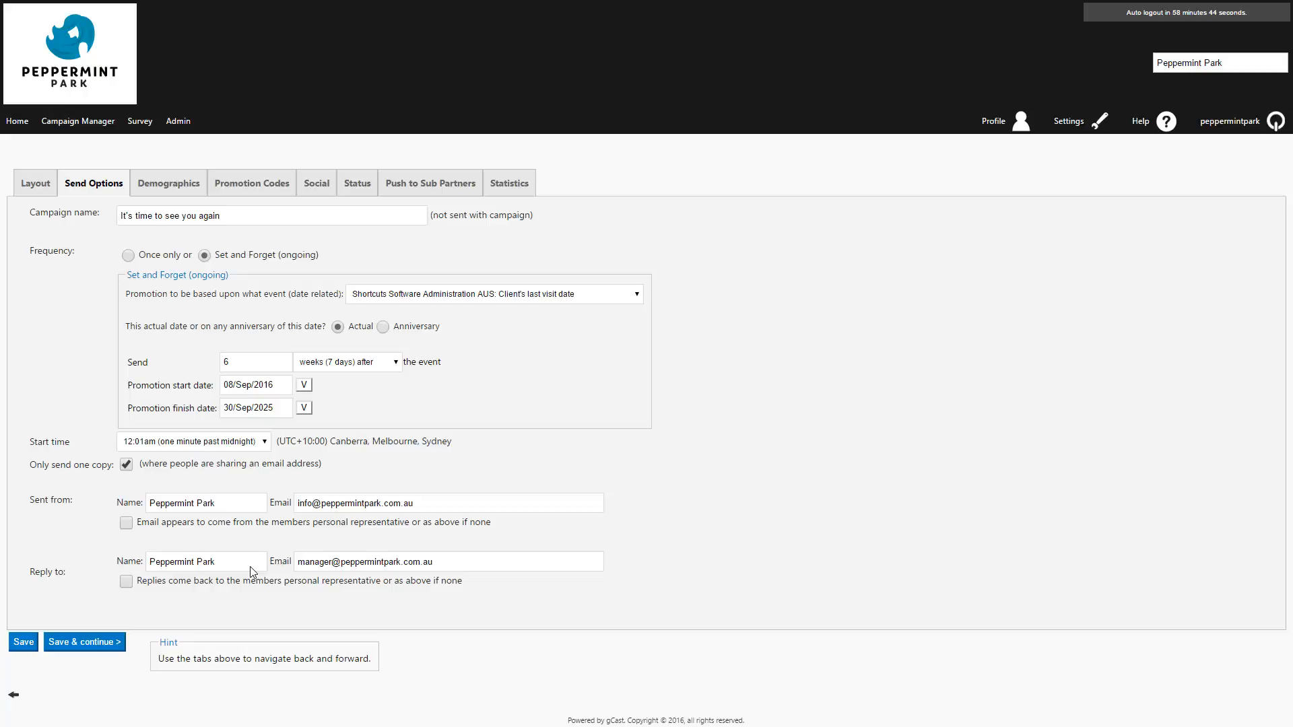
Step: Set the campaign's start time to 9.00am and save the send options, continuing to the demographics
click(202, 442)
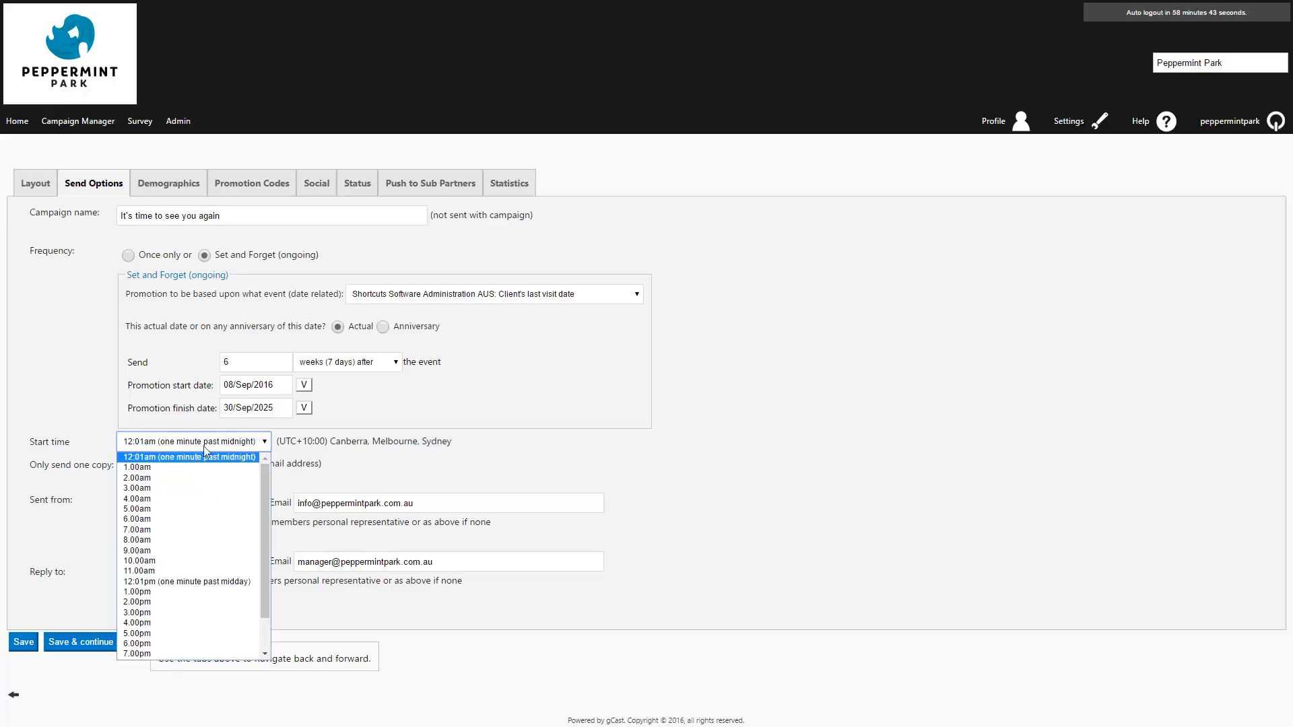
click(138, 550)
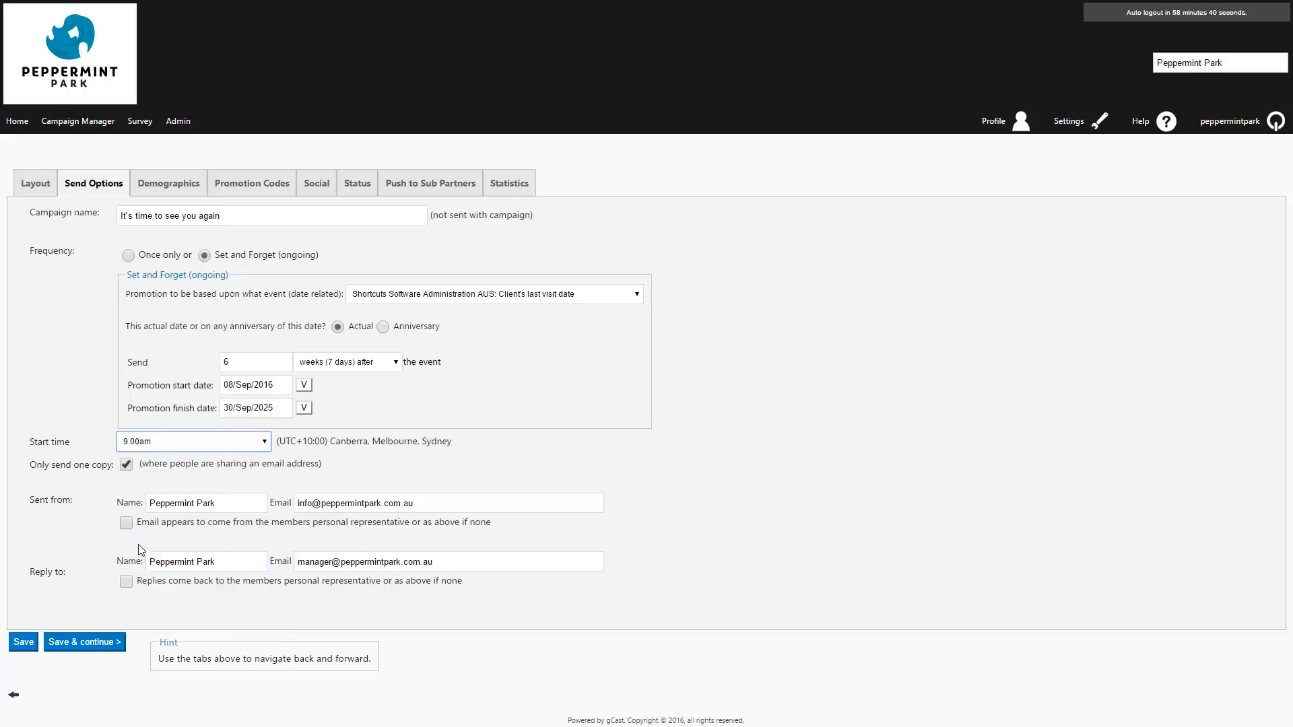
click(140, 477)
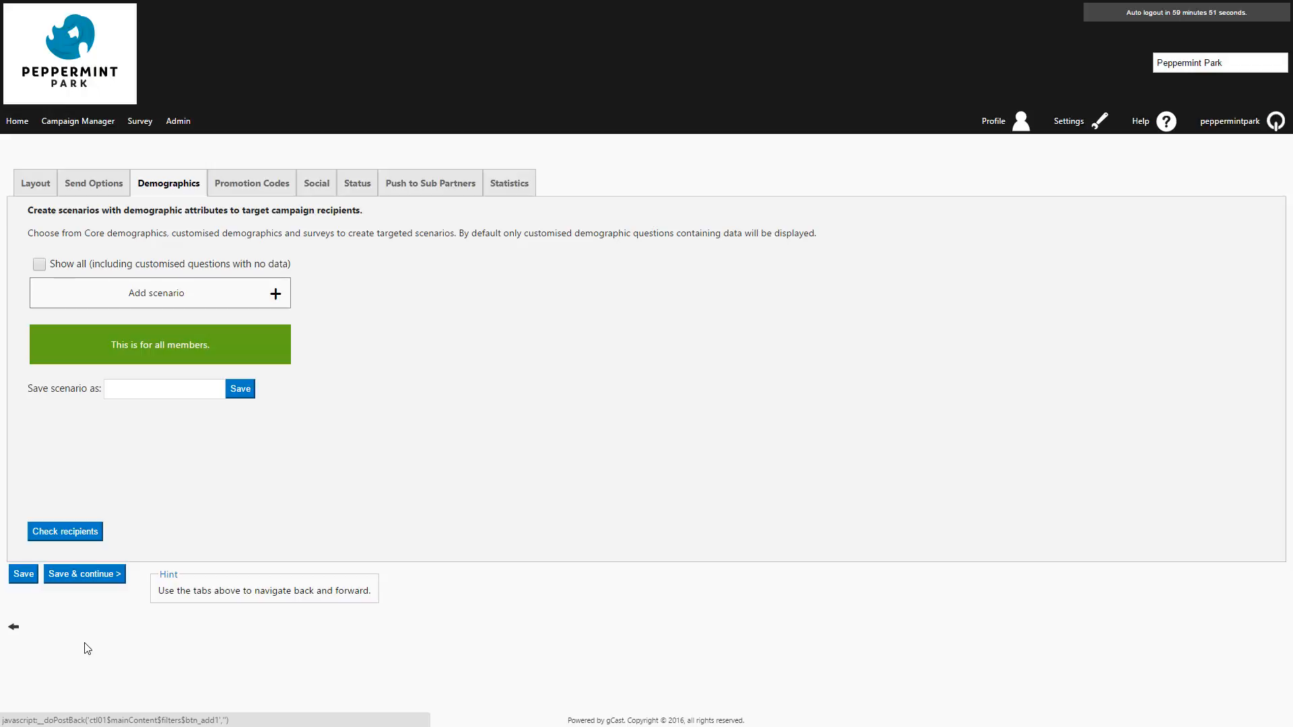
Step: Add a scenario from Preferred Demographics where "Does the client have a future appointment?" is No
click(276, 295)
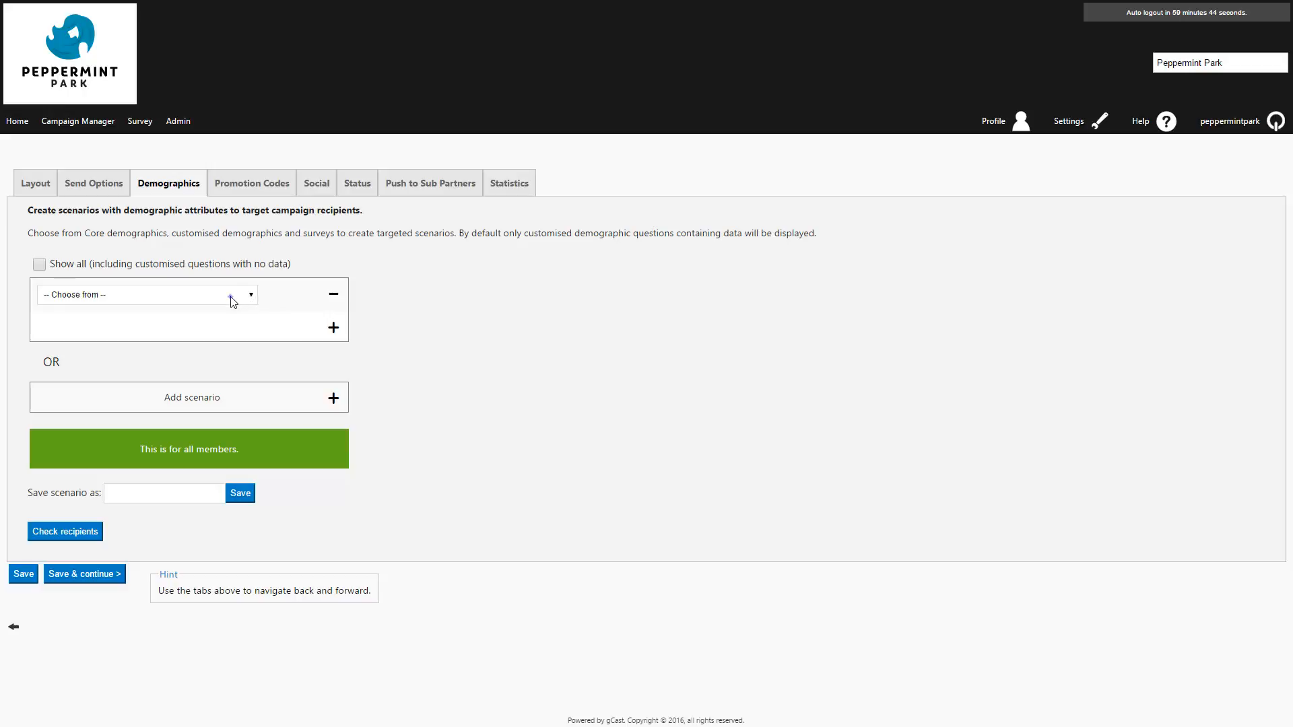
click(205, 296)
click(103, 322)
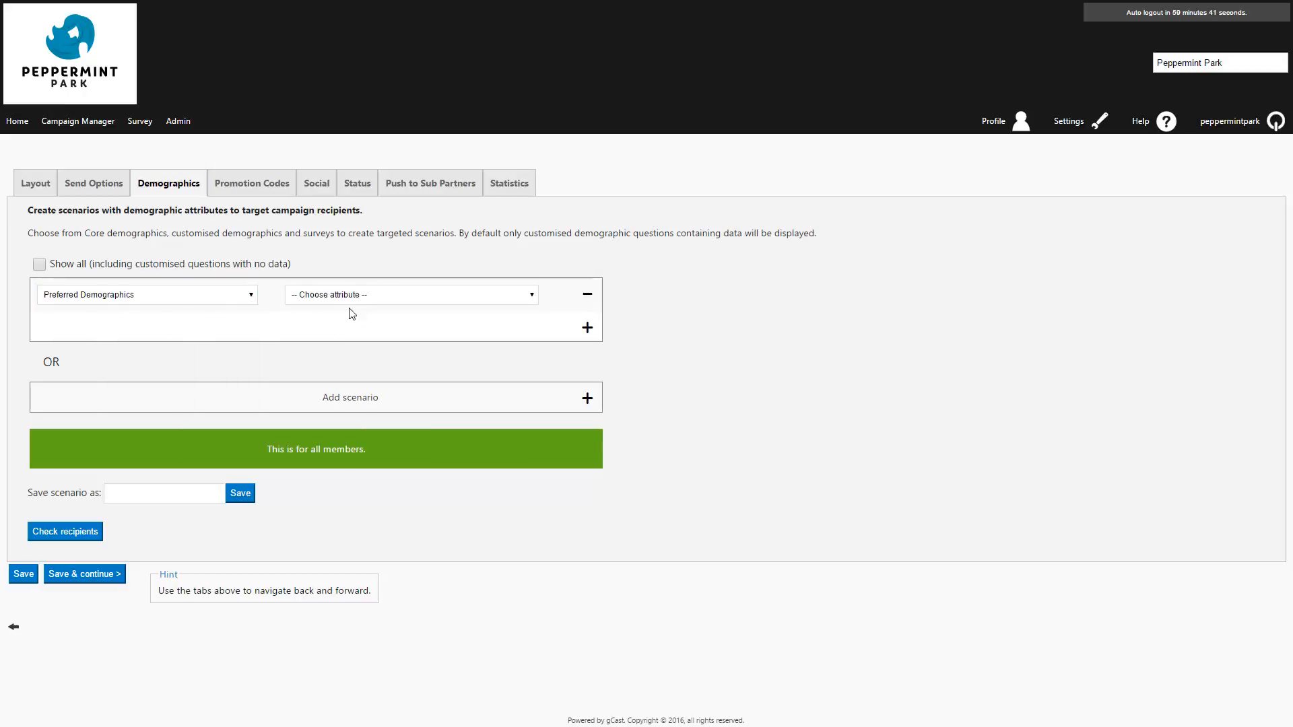
click(377, 298)
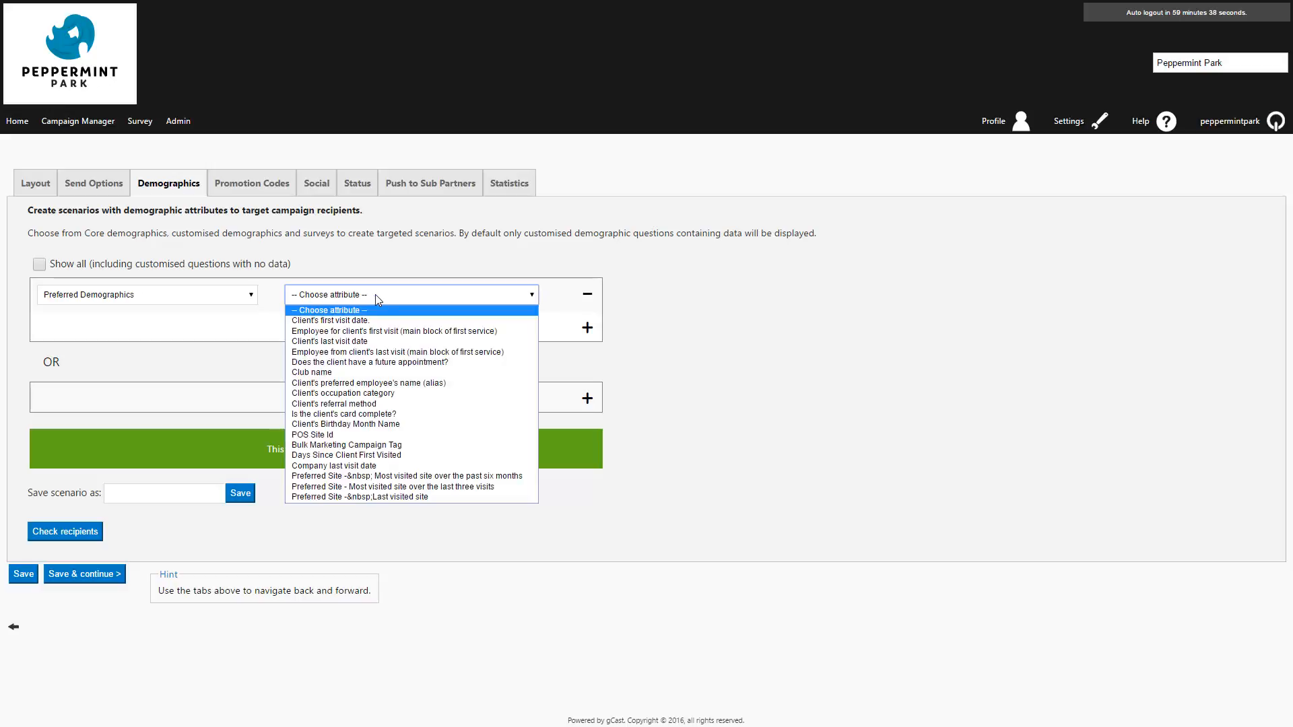
click(436, 362)
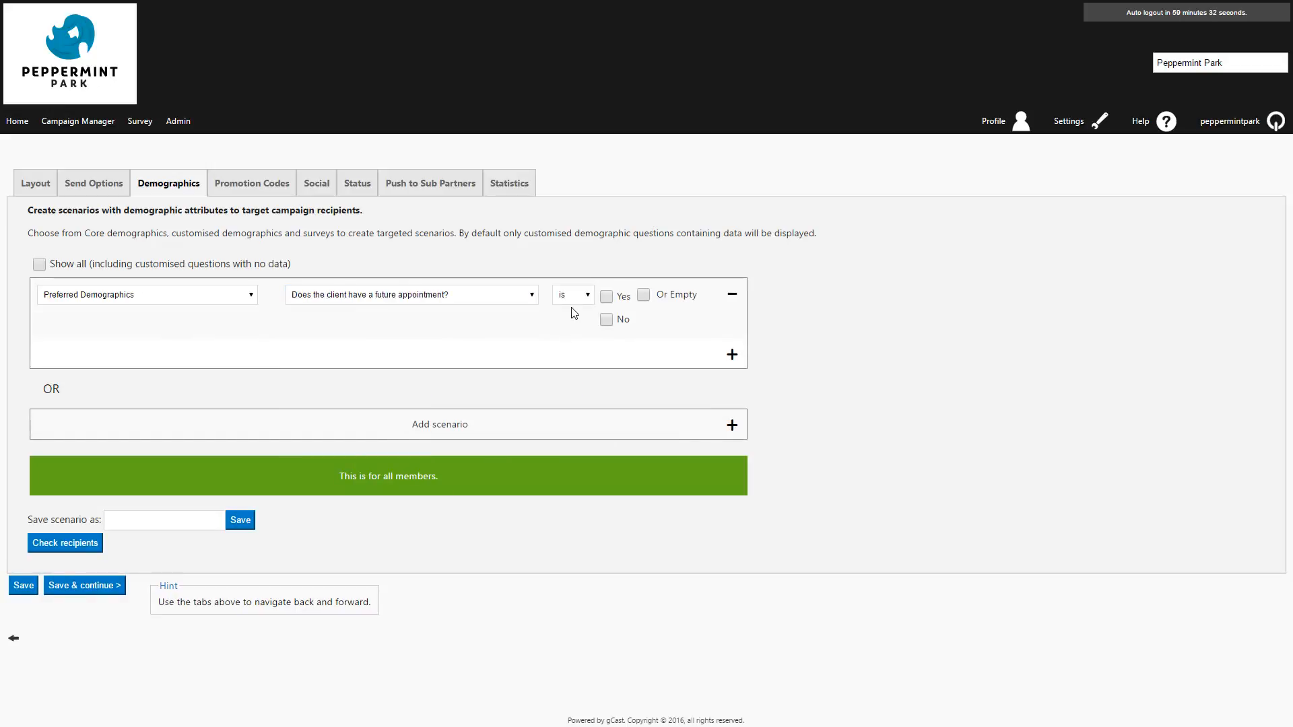
click(606, 321)
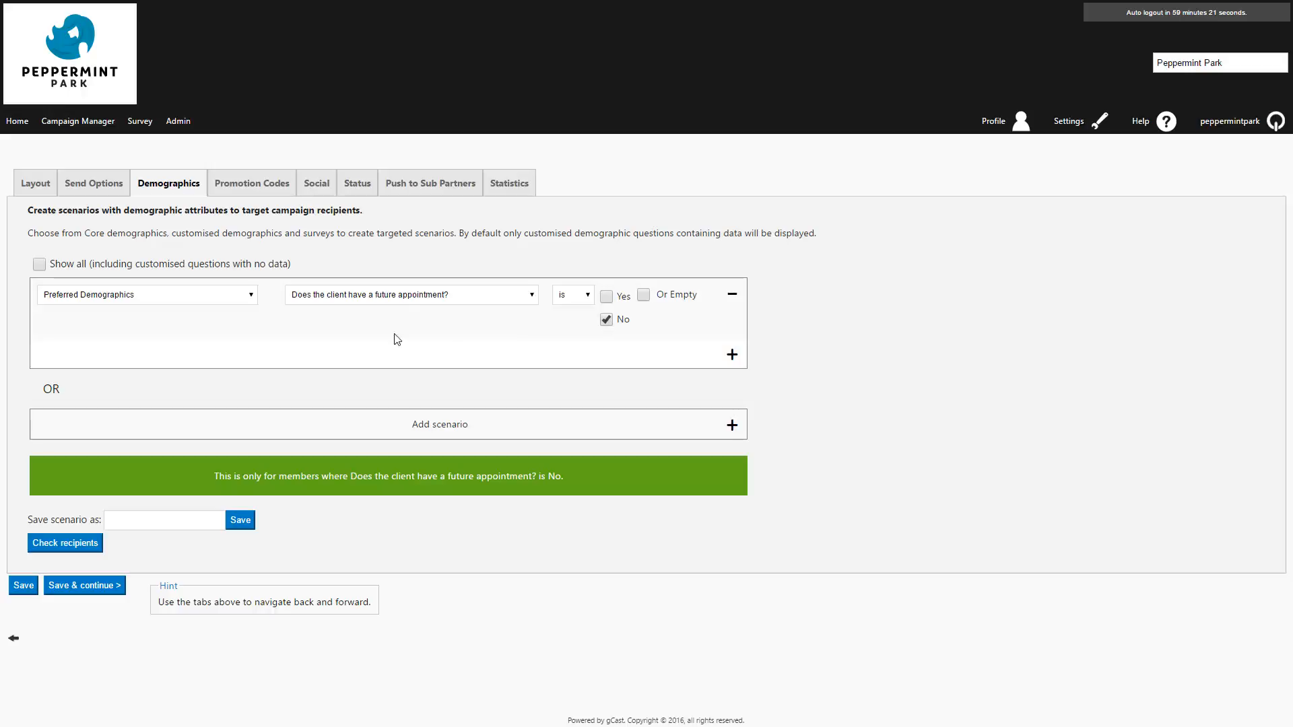
Step: Save the demographics and continue through promotion codes and social without changes to reach the campaign status
click(92, 586)
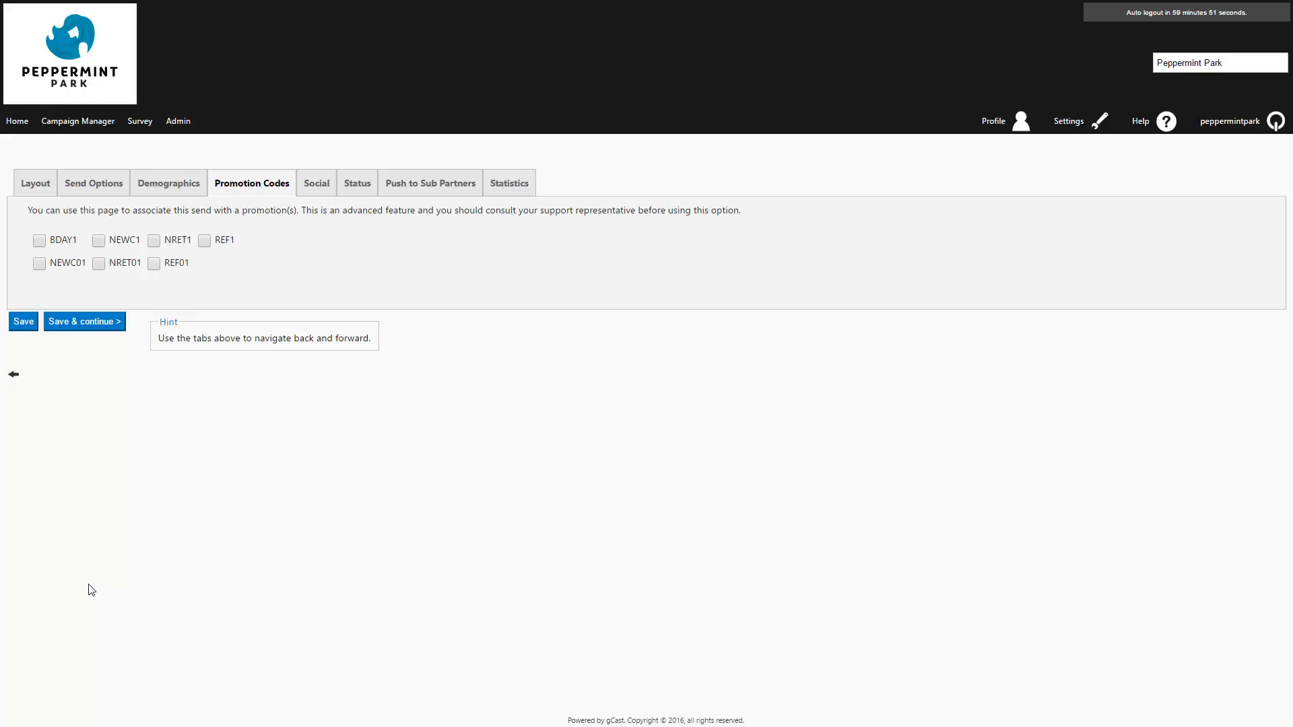
click(102, 322)
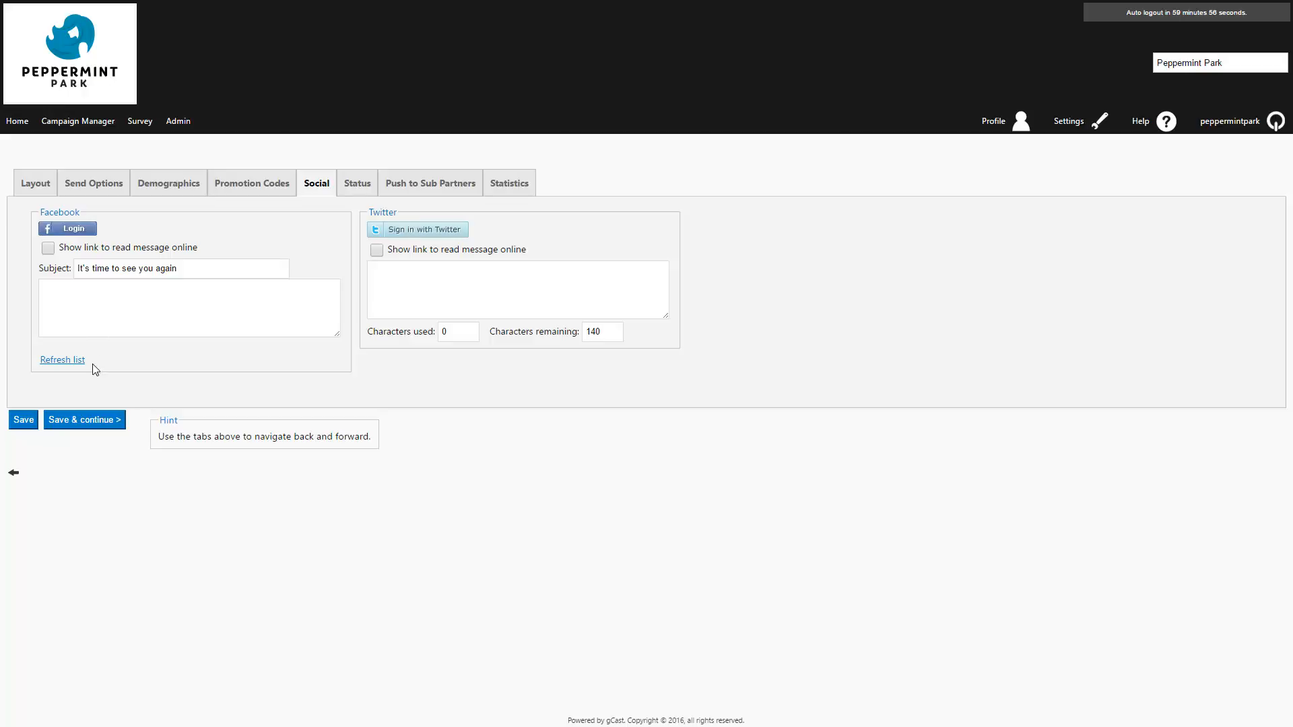
click(94, 420)
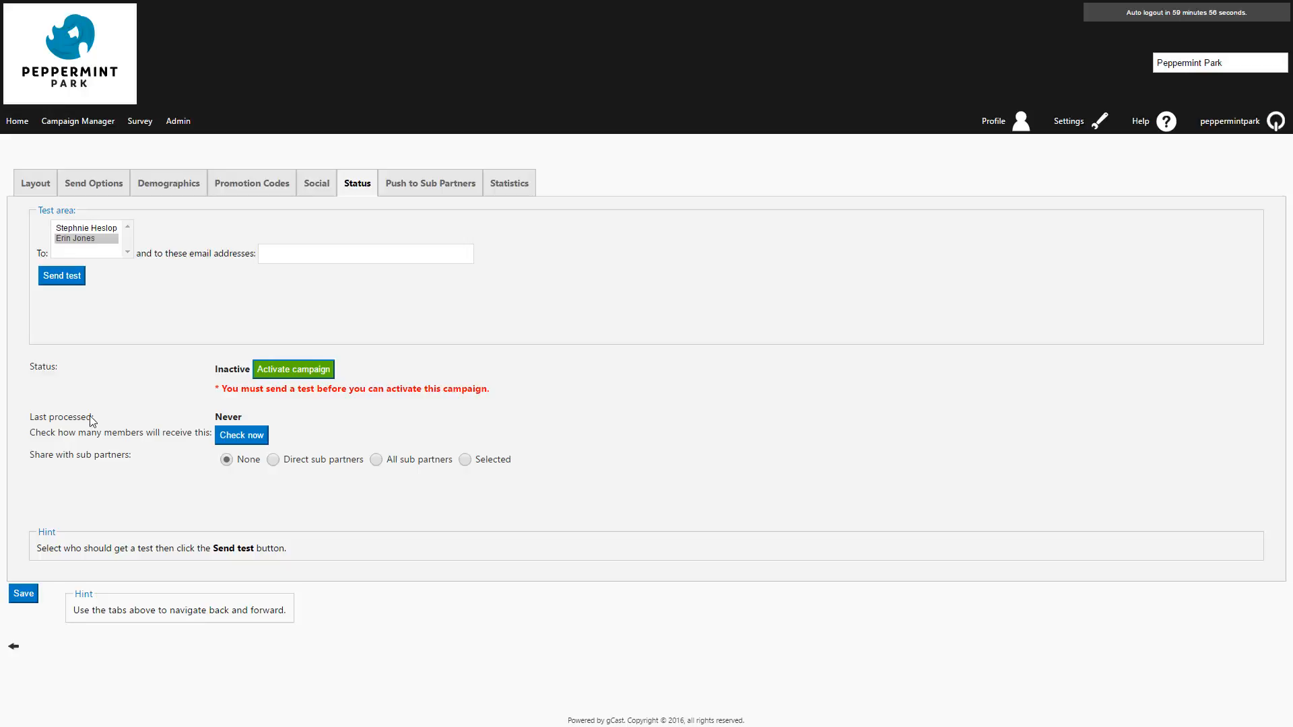
Step: Send a test email to the second listed test recipient and approve all four proofing statements
click(83, 240)
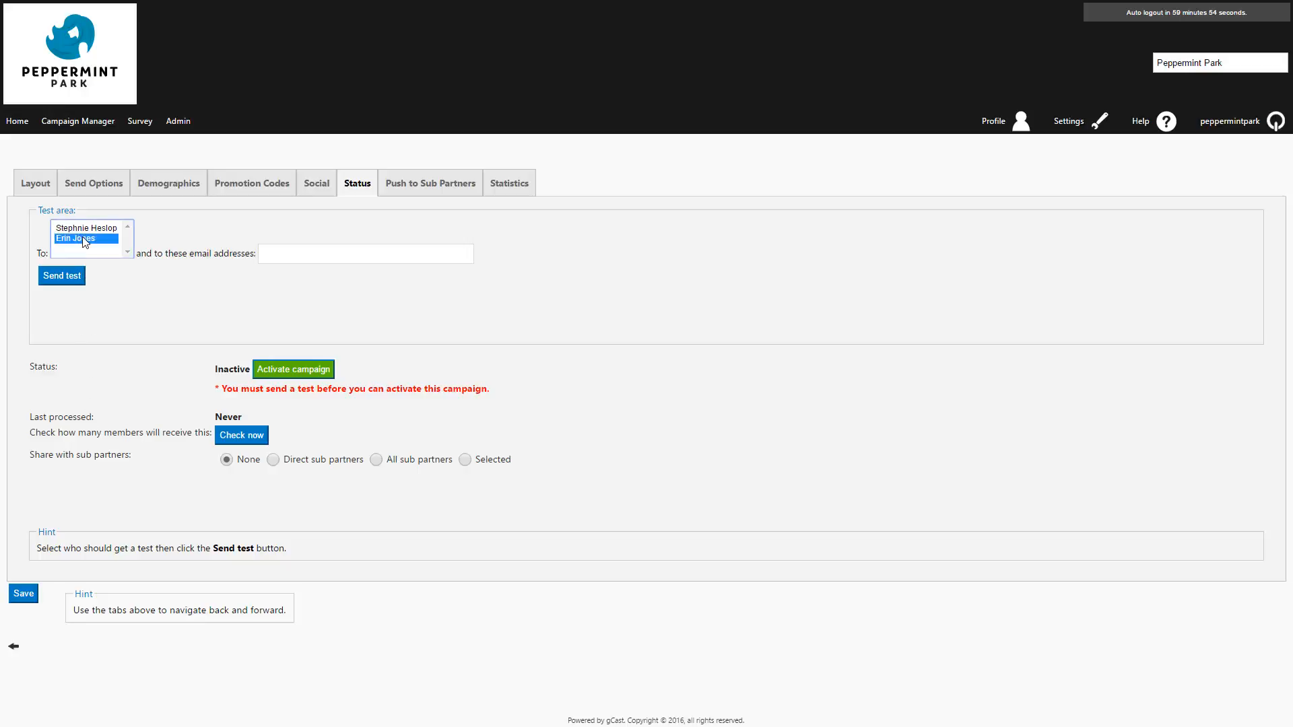
click(58, 280)
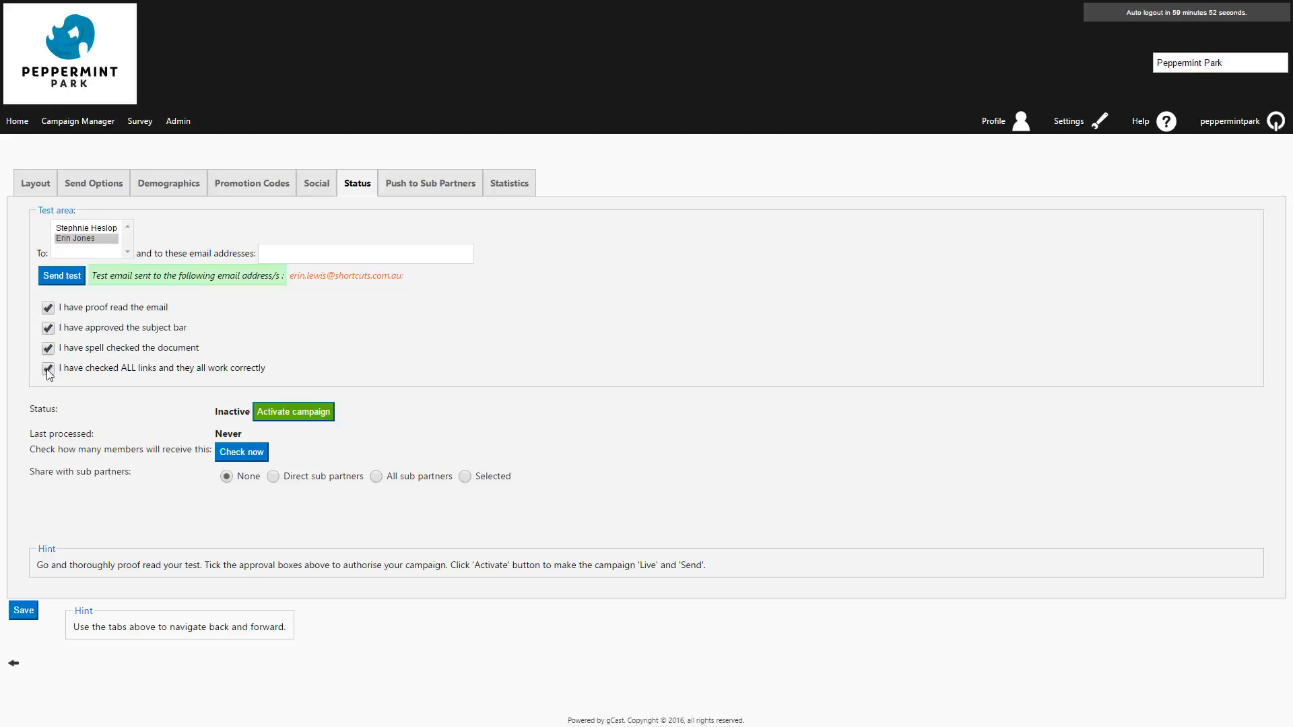
Step: Activate the campaign and confirm its booking
click(296, 414)
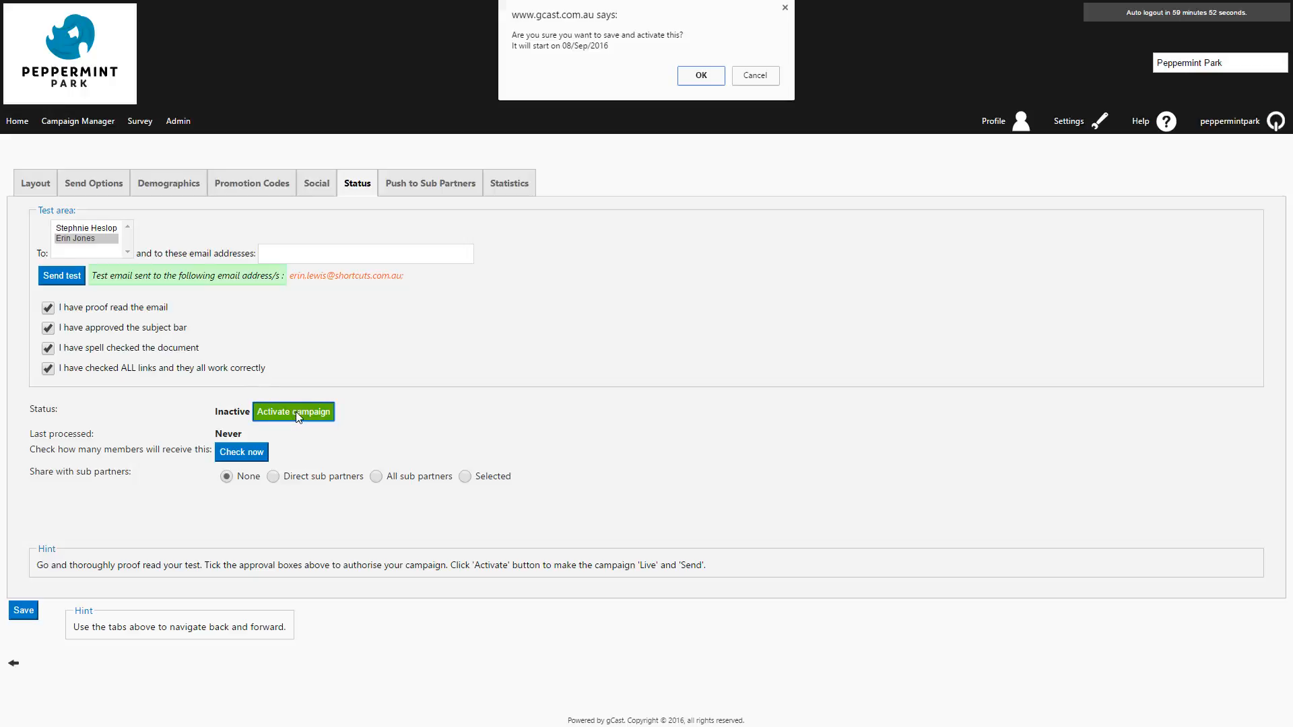
click(702, 77)
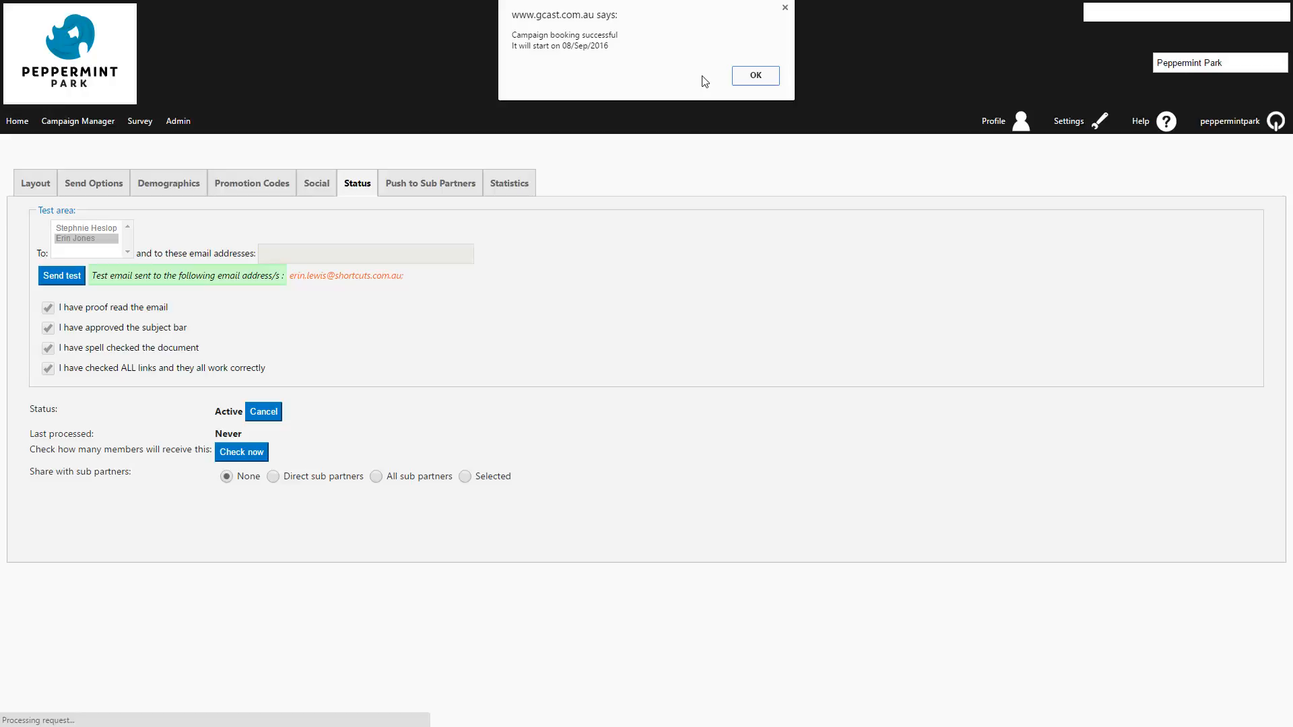
click(756, 76)
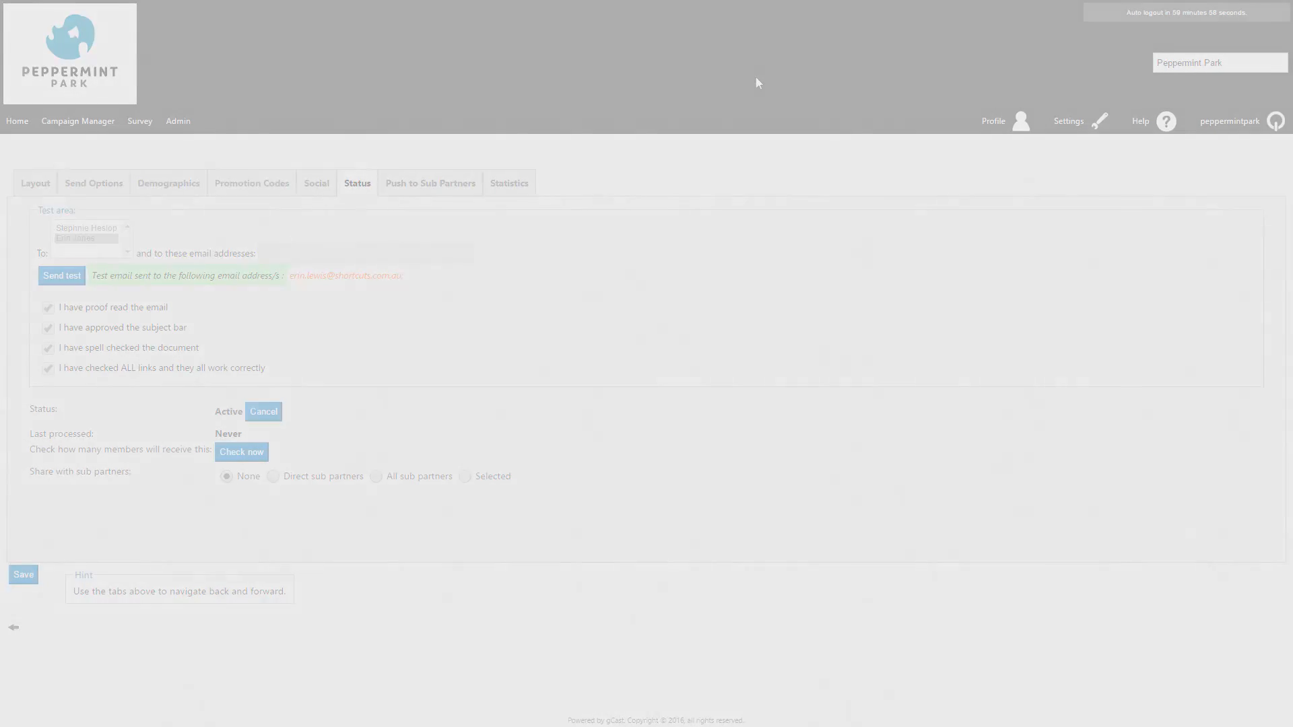